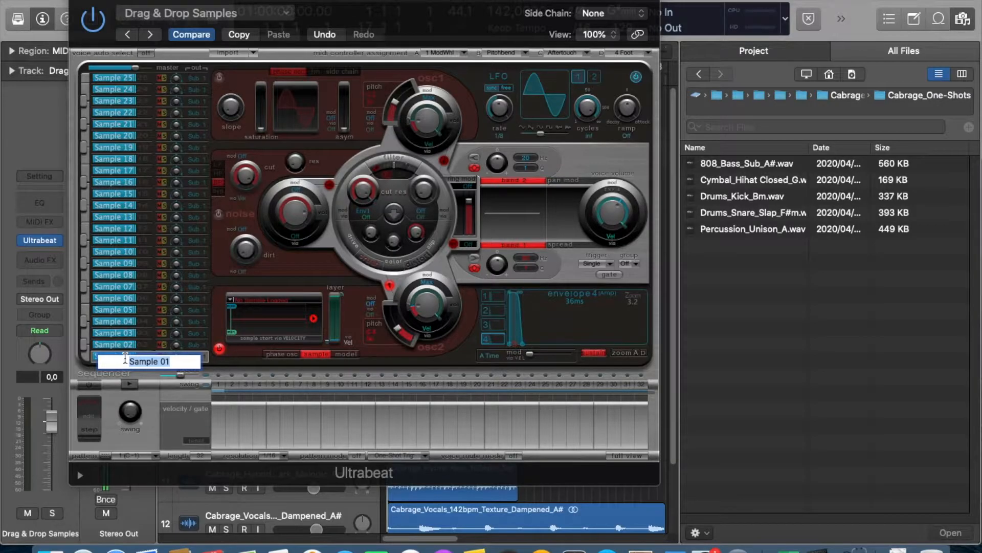
# - Name the lowest drum slot Kick and load Drums_Kick_Bm.wav as its oscillator 2 sample
pyautogui.press('Return')
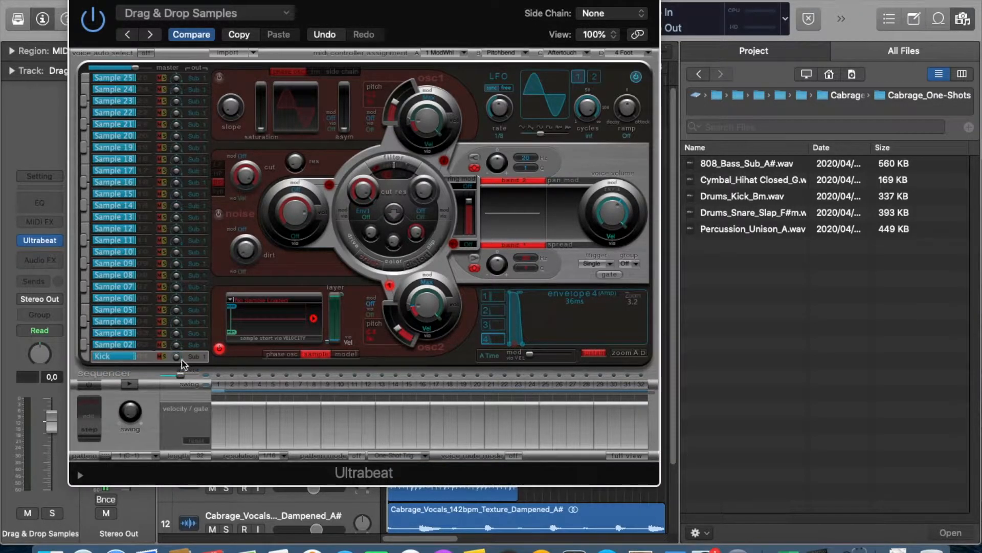
pyautogui.click(758, 200)
pyautogui.moveTo(756, 200); pyautogui.dragTo(273, 328)
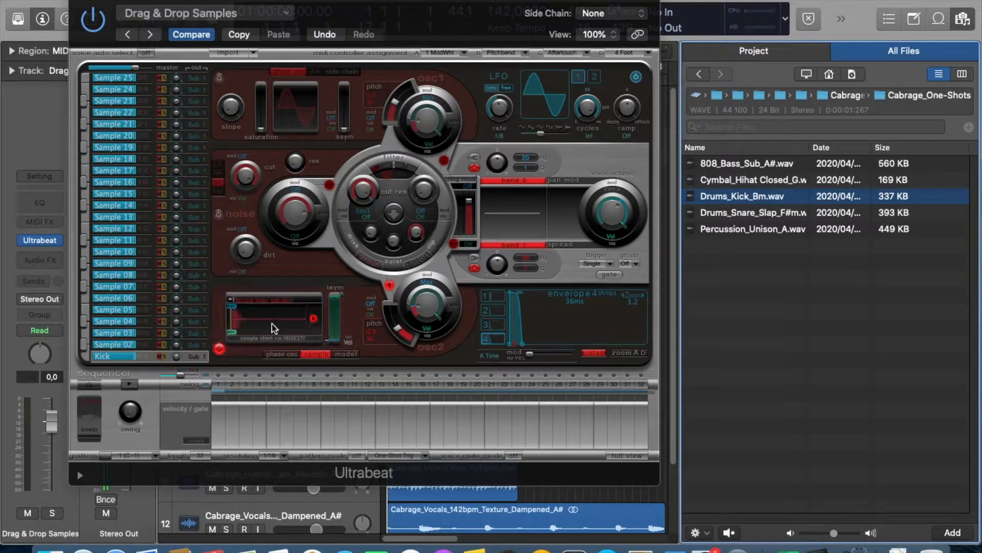
# - Rename the Sample 02 drum slot as Snare
pyautogui.click(114, 345)
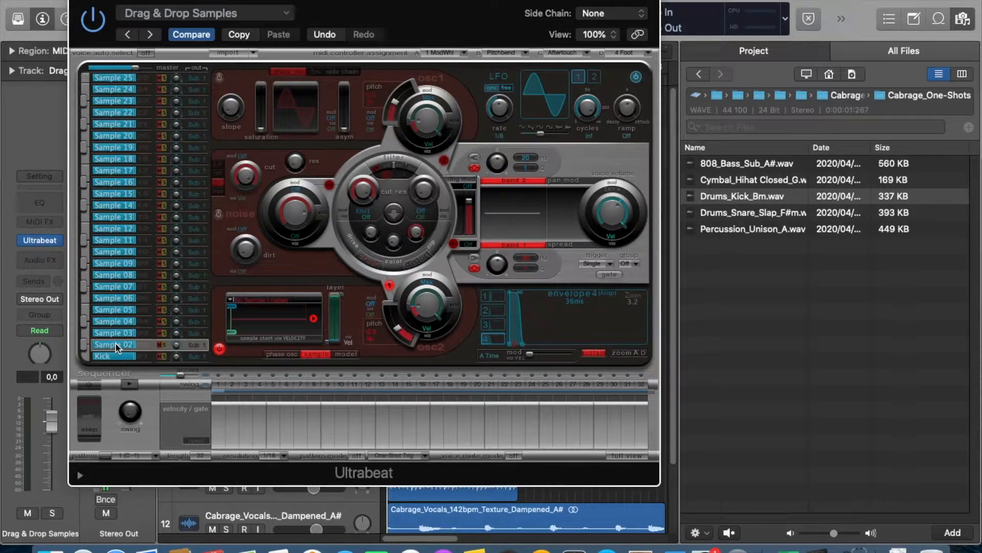
pyautogui.doubleClick(115, 343)
pyautogui.write('Snare')
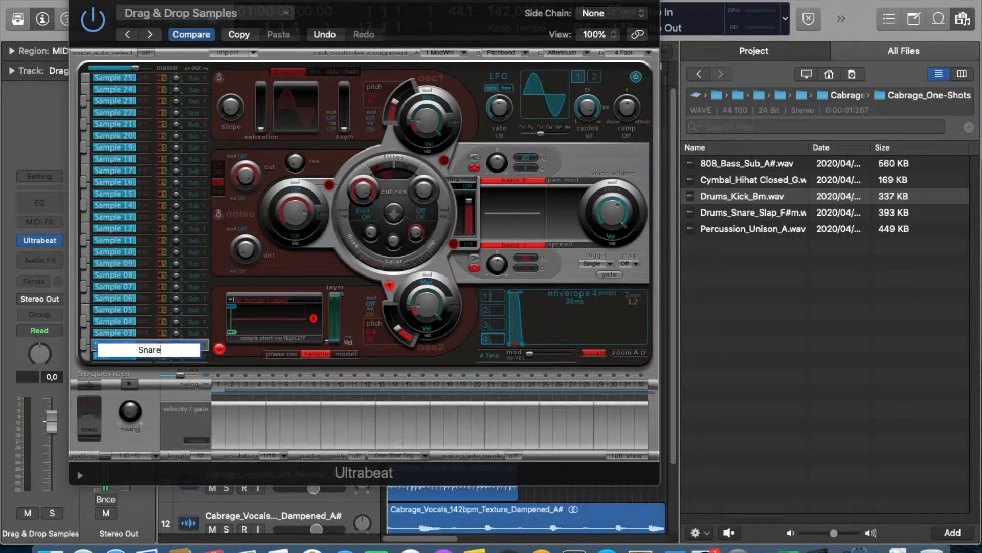
pyautogui.press('Return')
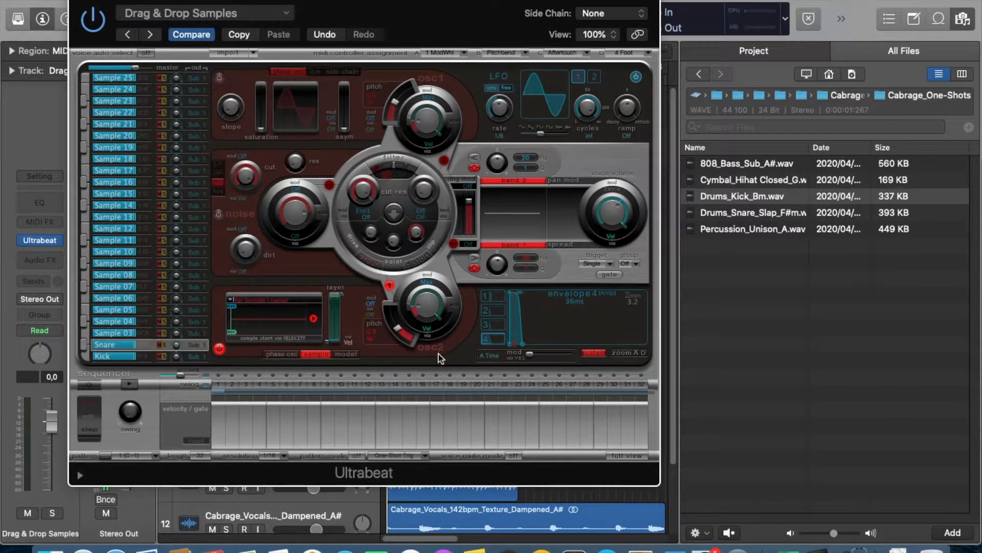
# - Load the Drums_Snare_Slap_F#m sample into the Snare slot's oscillator 2 and audition the snare and kick sounds
pyautogui.click(761, 214)
pyautogui.click(760, 216)
pyautogui.moveTo(760, 216); pyautogui.dragTo(268, 327)
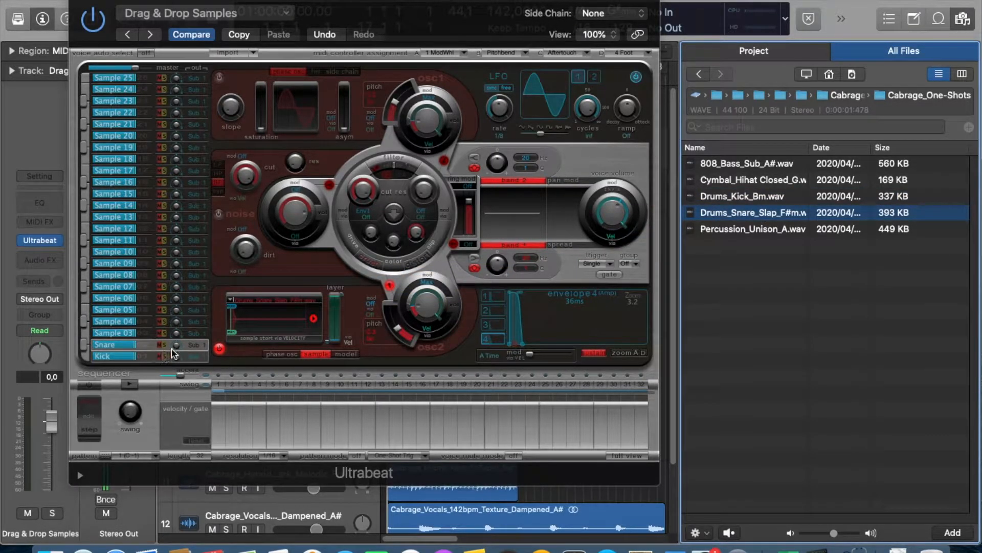
pyautogui.click(84, 347)
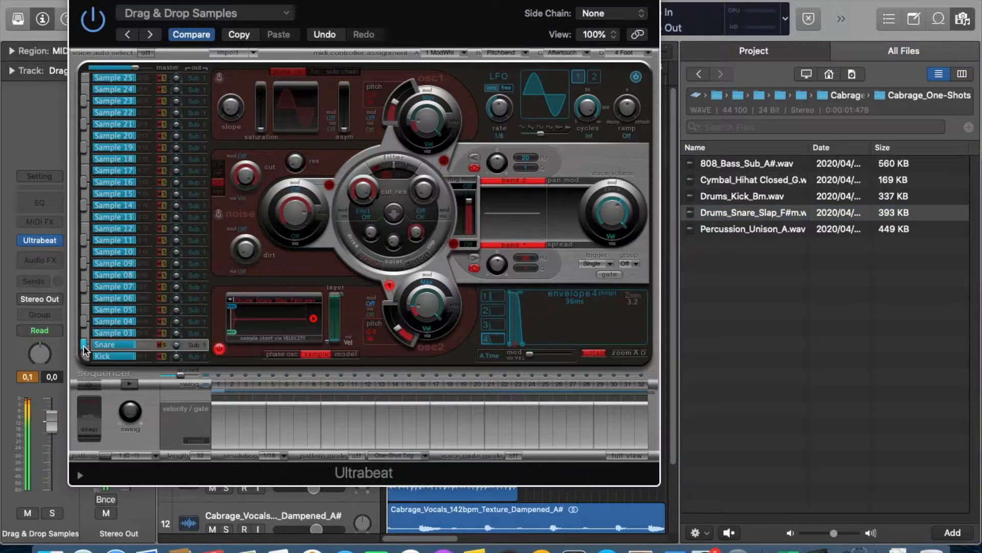
pyautogui.click(88, 356)
# - Rename the Sample 07 slot as hats, load the Cymbal_Hihat Closed_G sample into its oscillator 2 and audition it
pyautogui.click(755, 183)
pyautogui.click(767, 180)
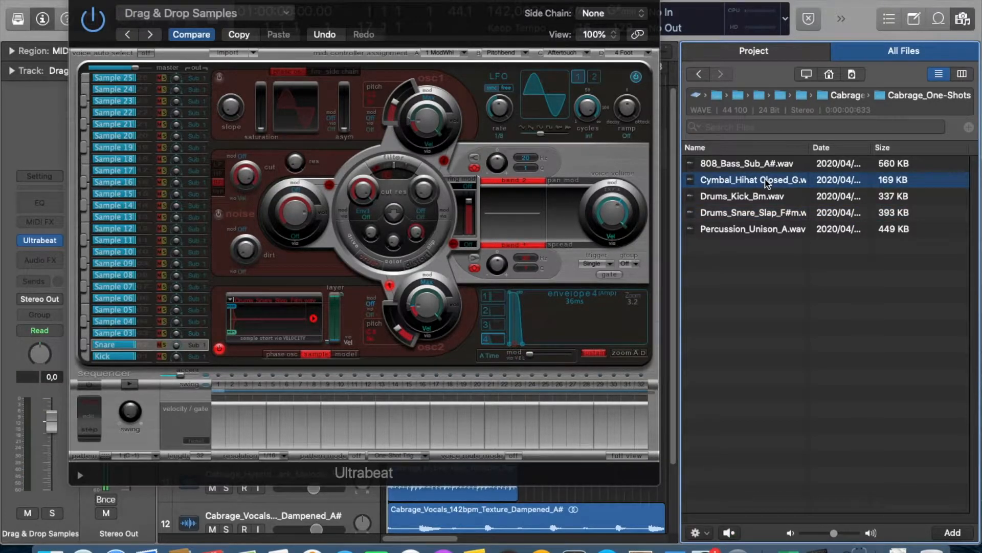
pyautogui.click(82, 288)
pyautogui.click(84, 286)
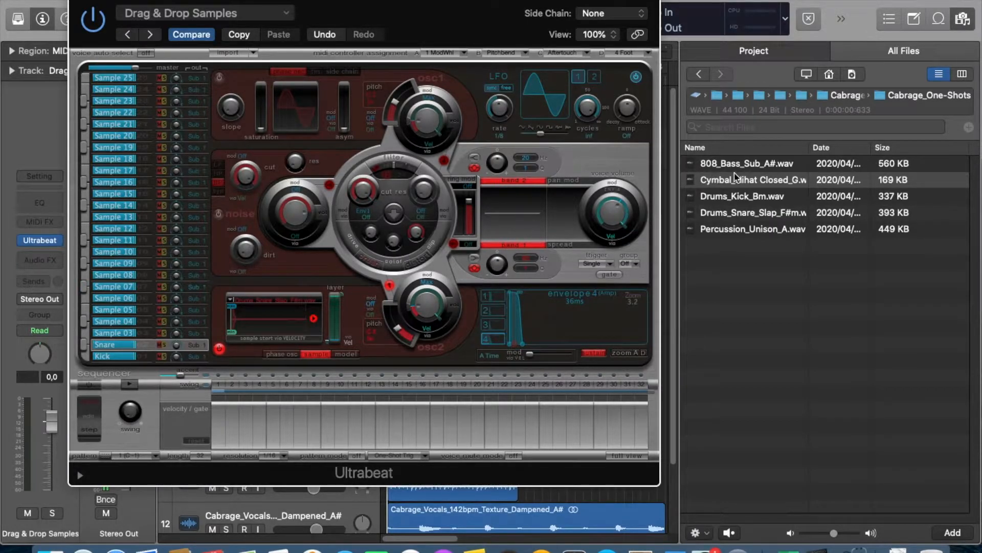
pyautogui.doubleClick(107, 285)
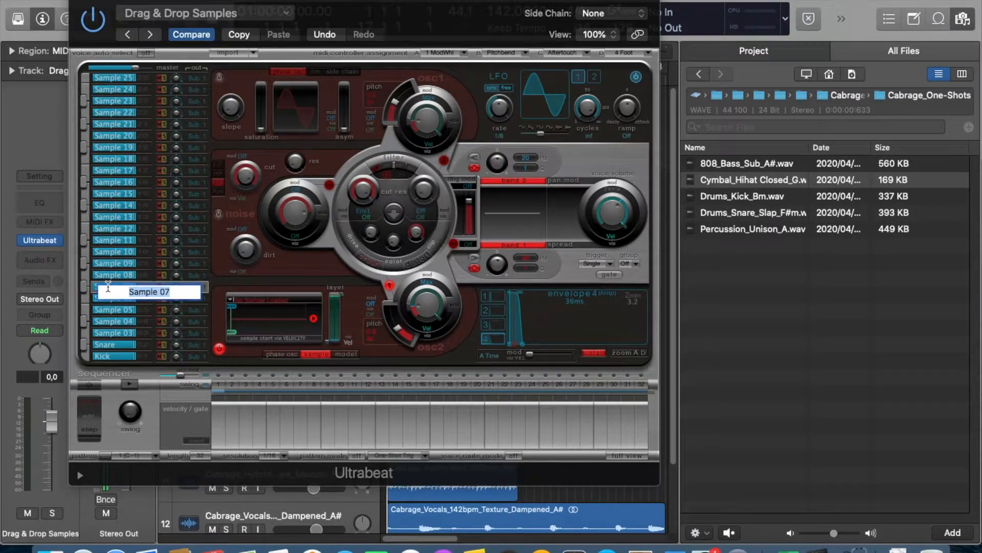
pyautogui.write('hats')
pyautogui.press('Return')
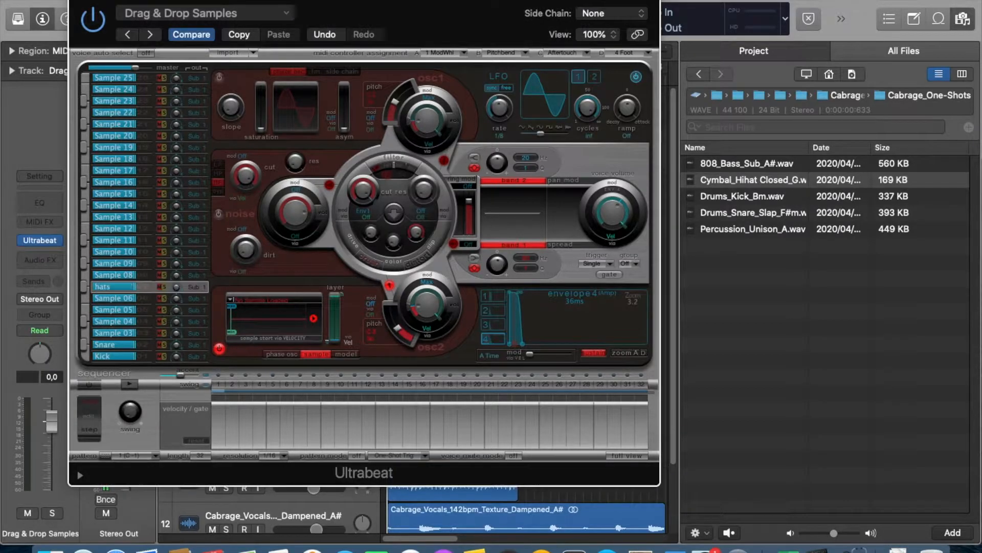
pyautogui.moveTo(775, 182); pyautogui.dragTo(307, 318)
pyautogui.click(83, 287)
# - Rename the Sample 11 slot as perc, load Percussion_Unison_A.wav into its oscillator 2 and audition it
pyautogui.click(84, 241)
pyautogui.doubleClick(101, 239)
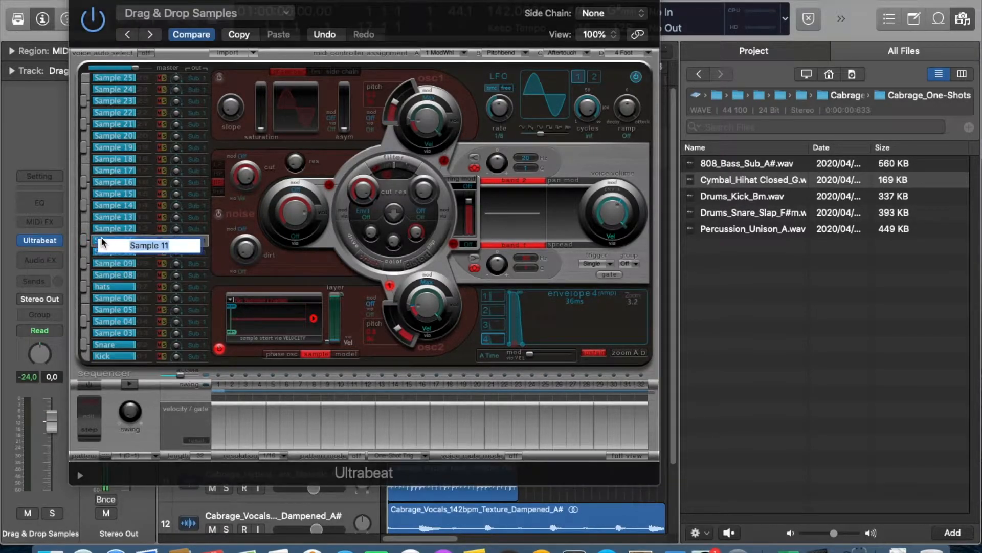
pyautogui.write('perc')
pyautogui.press('Return')
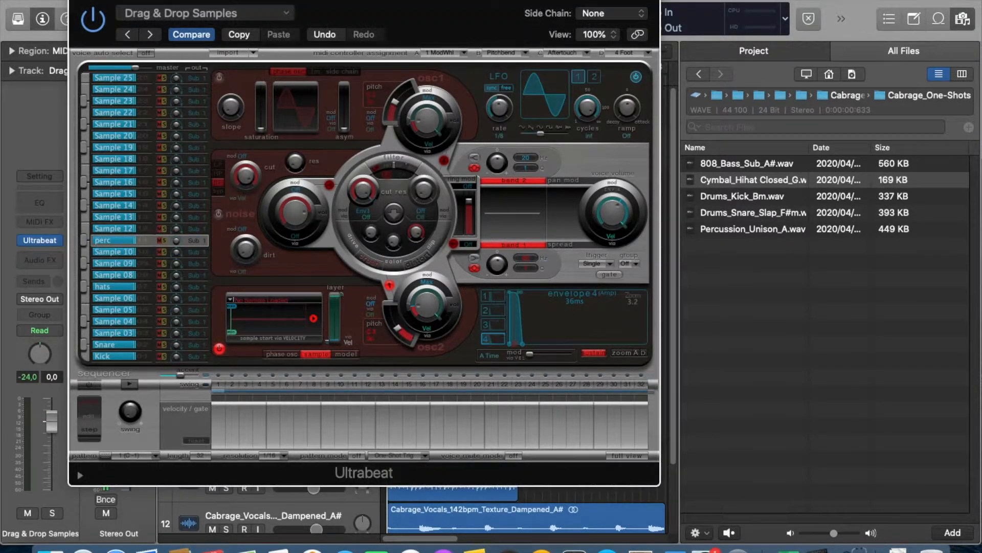
pyautogui.click(773, 233)
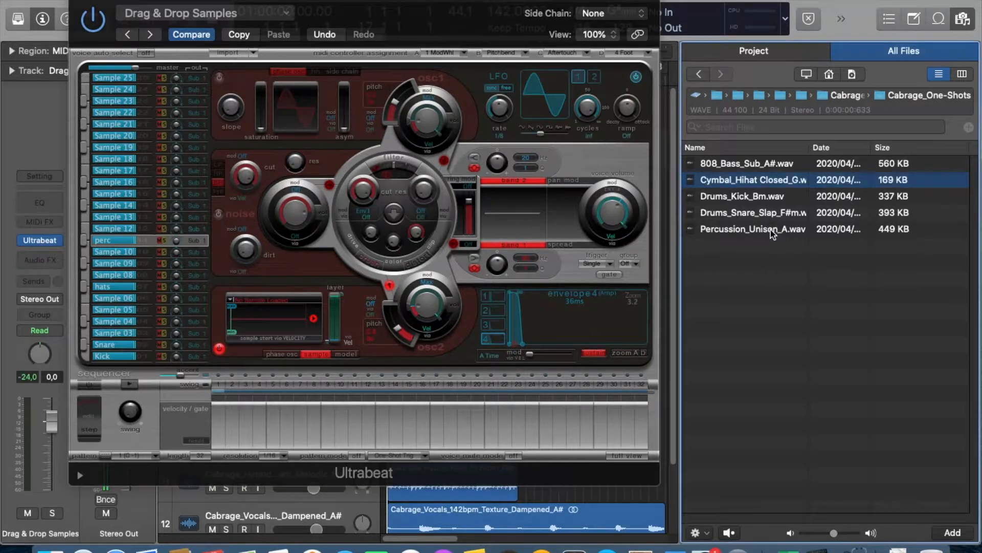
pyautogui.moveTo(772, 234); pyautogui.dragTo(279, 322)
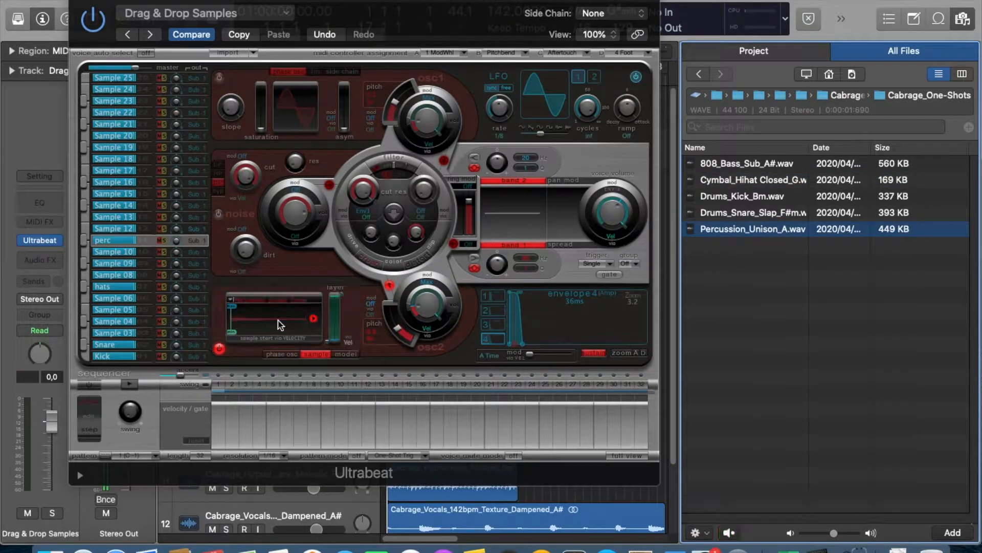
pyautogui.click(84, 241)
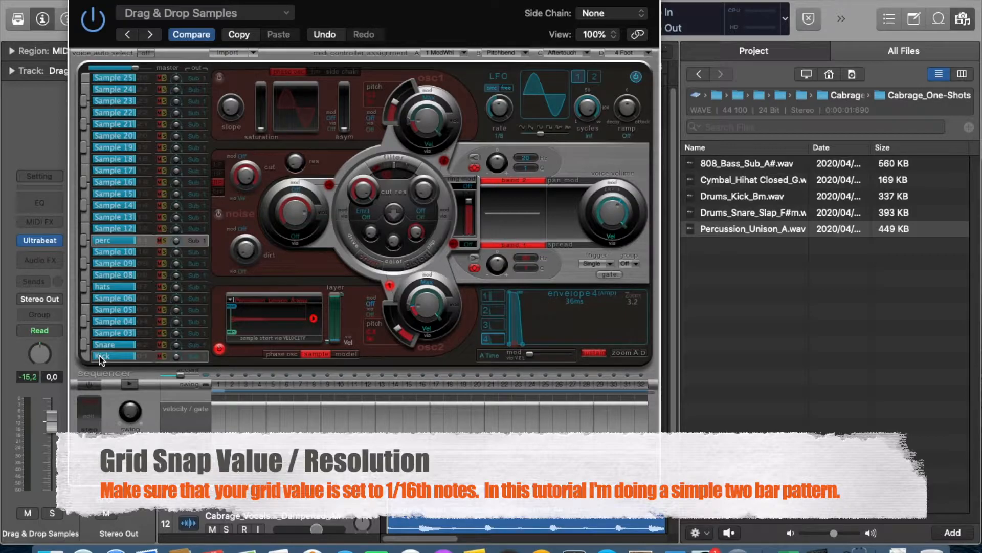
# - Program the Snare on steps 9 and 25 of the sequencer and play the pattern back
pyautogui.click(100, 346)
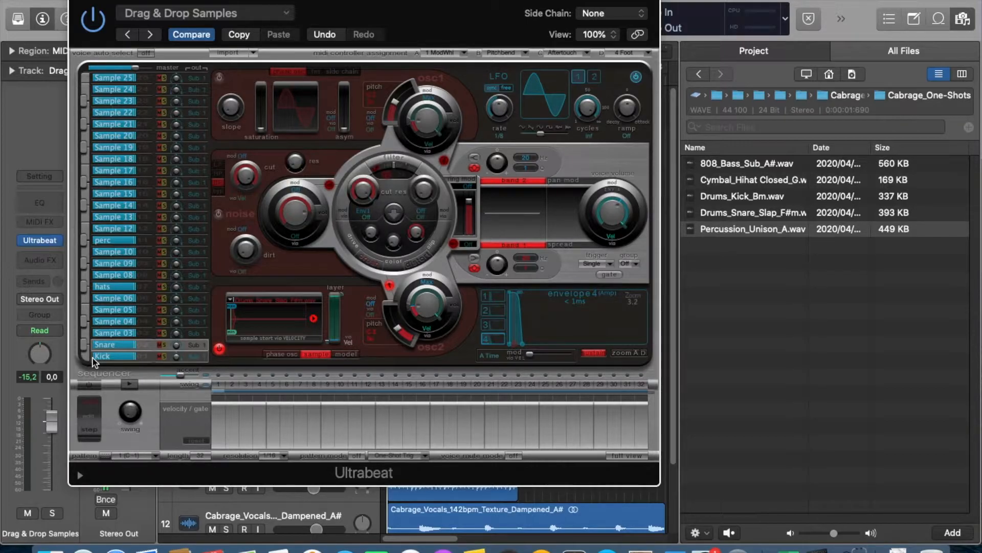
pyautogui.click(328, 386)
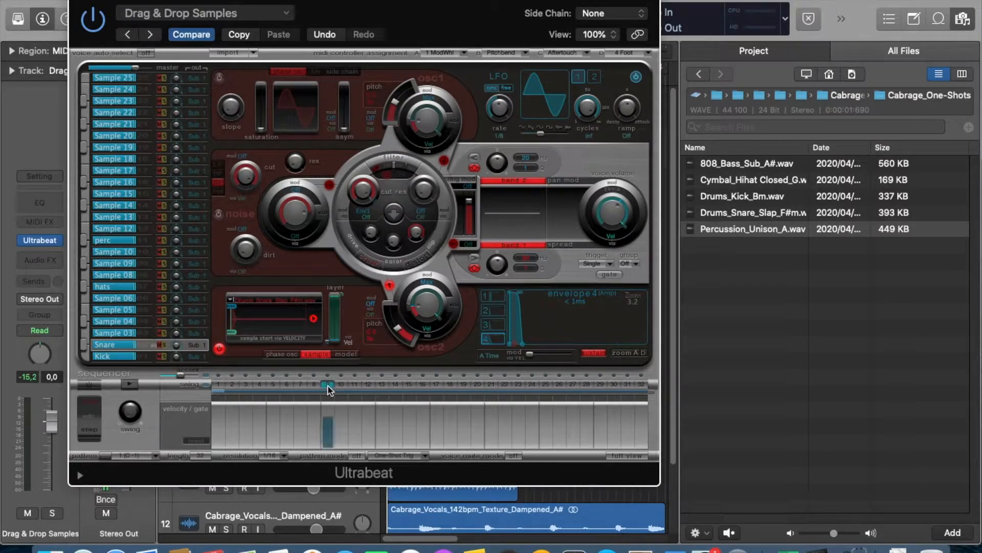
pyautogui.click(544, 386)
pyautogui.click(129, 384)
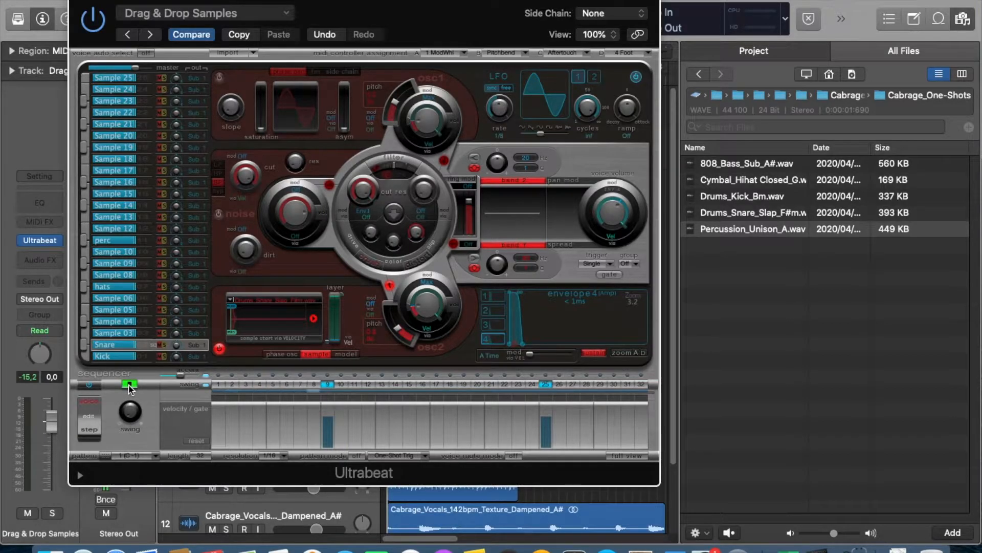
pyautogui.click(129, 385)
# - Fill the hats sequence with a hit on every downbeat and every upbeat, and play the pattern back
pyautogui.click(117, 288)
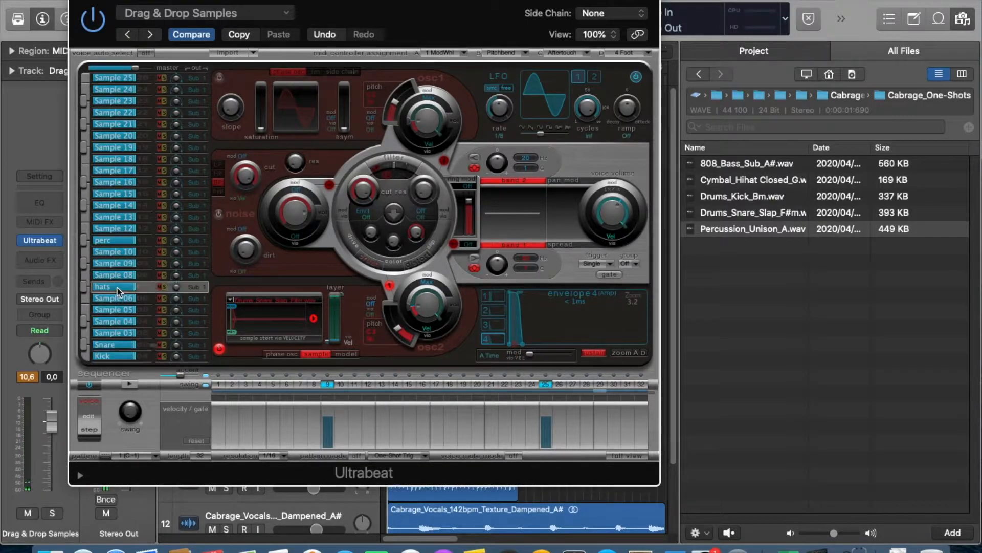
pyautogui.rightClick(290, 388)
pyautogui.click(328, 438)
pyautogui.rightClick(303, 387)
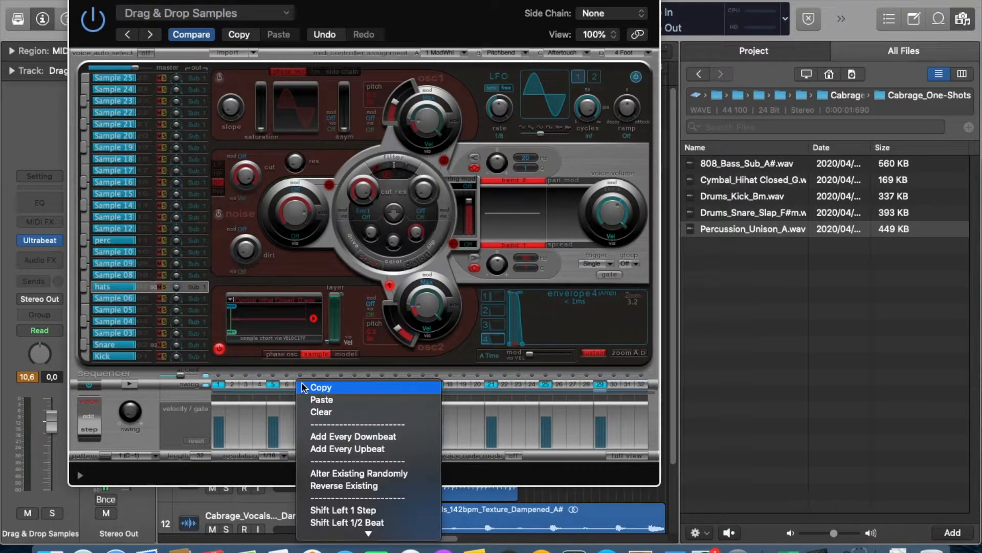
pyautogui.click(348, 449)
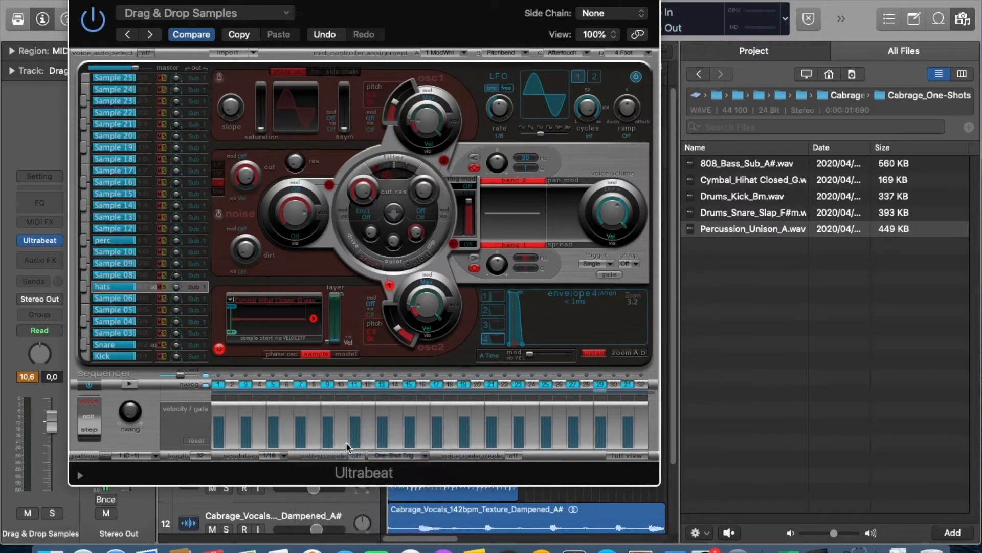
pyautogui.click(131, 384)
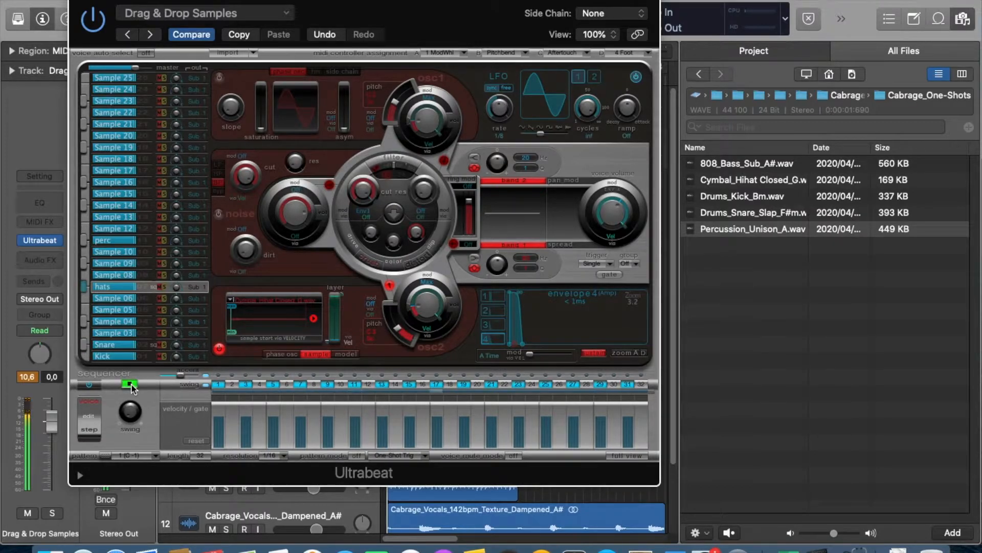
pyautogui.click(131, 385)
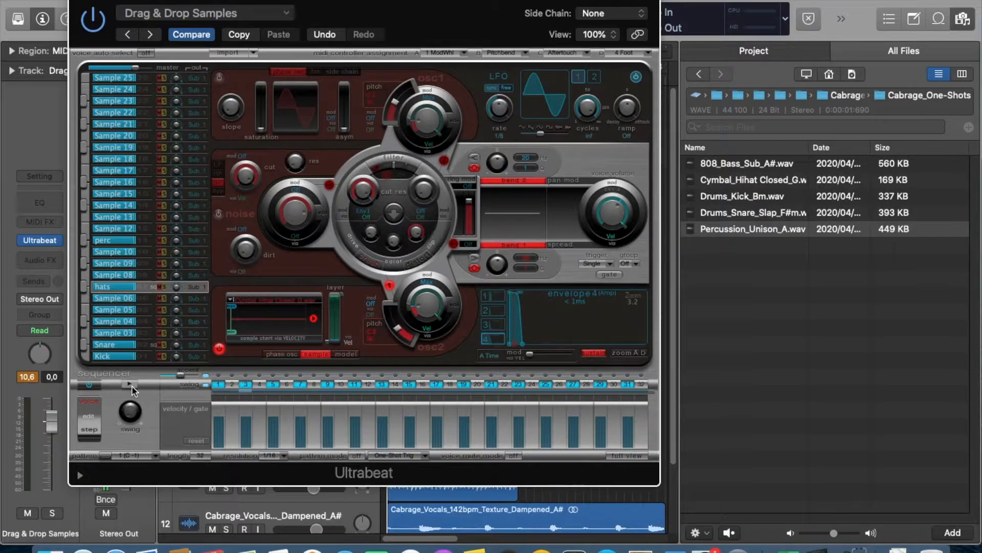
# - Program the Kick on steps 1, 3, 21 and 27 and play the pattern back
pyautogui.click(117, 357)
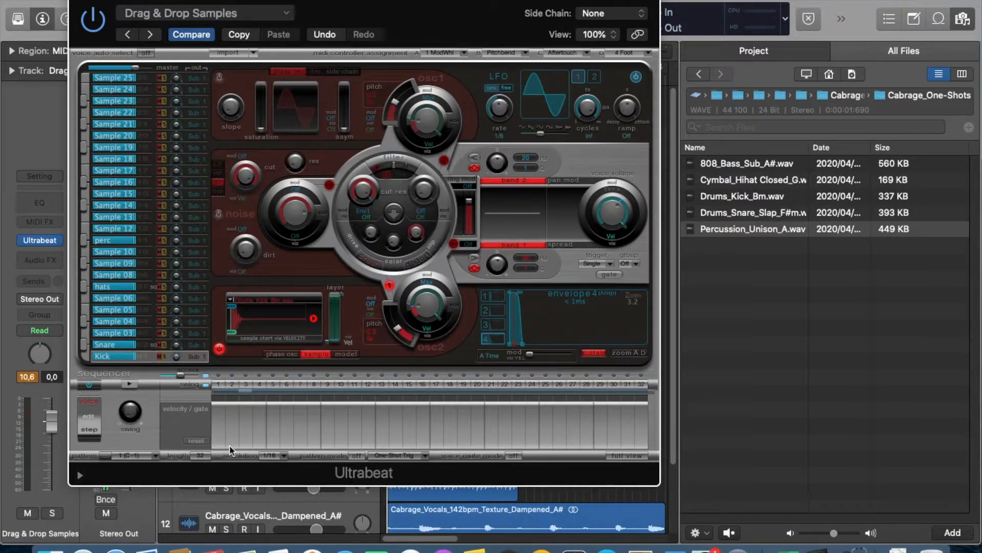
pyautogui.click(219, 385)
pyautogui.click(247, 384)
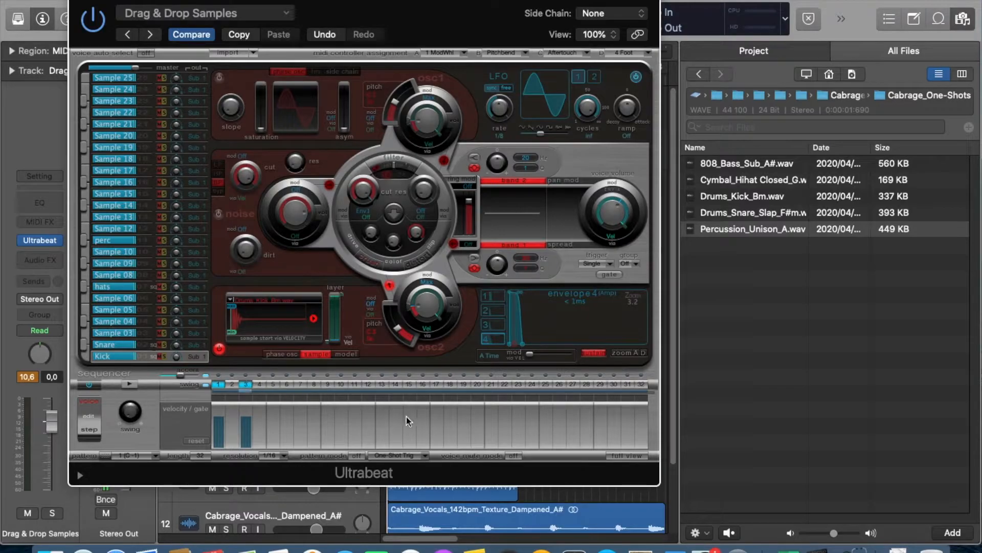
pyautogui.click(491, 385)
pyautogui.click(574, 385)
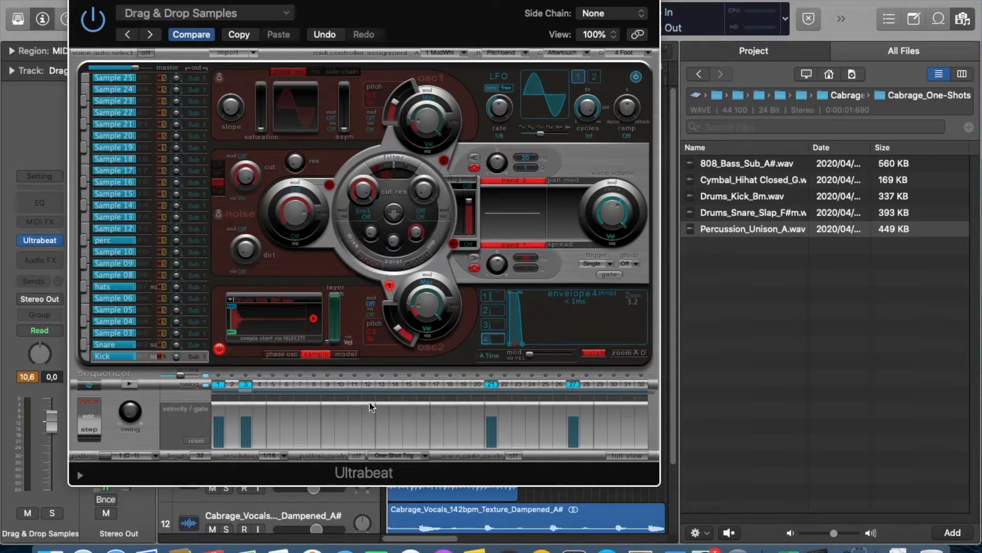
pyautogui.click(130, 384)
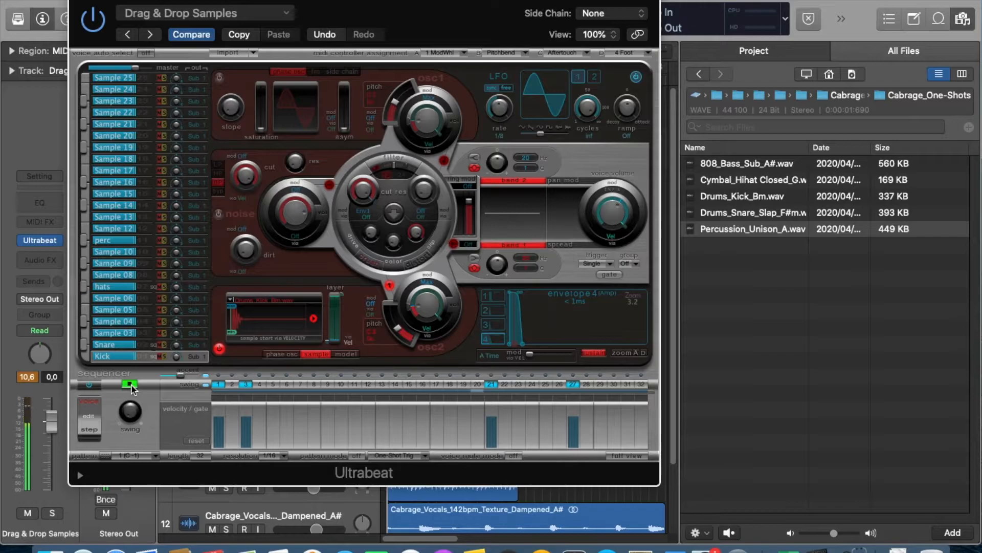
pyautogui.click(130, 384)
# - Program the perc sound on step 15 and play the pattern back
pyautogui.click(111, 242)
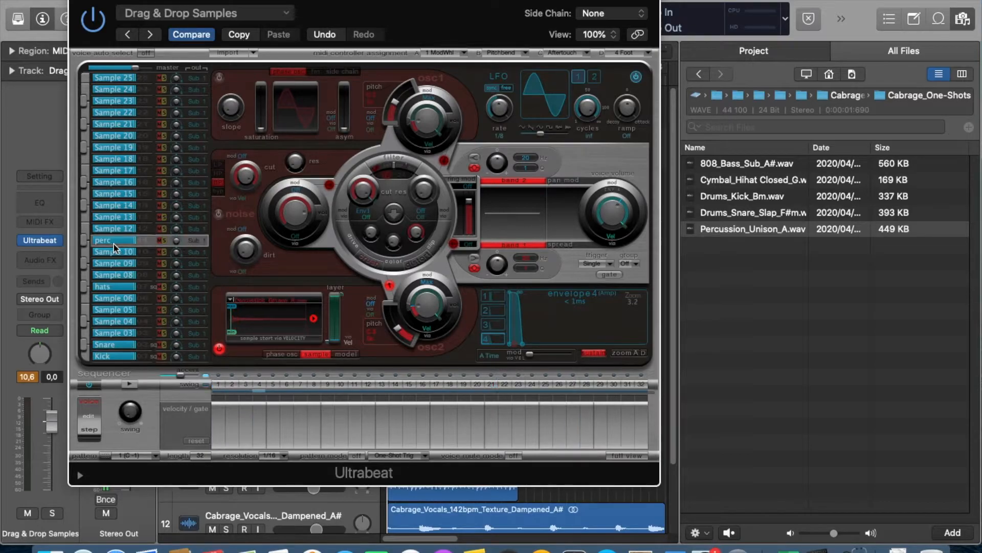
pyautogui.click(409, 385)
pyautogui.click(130, 384)
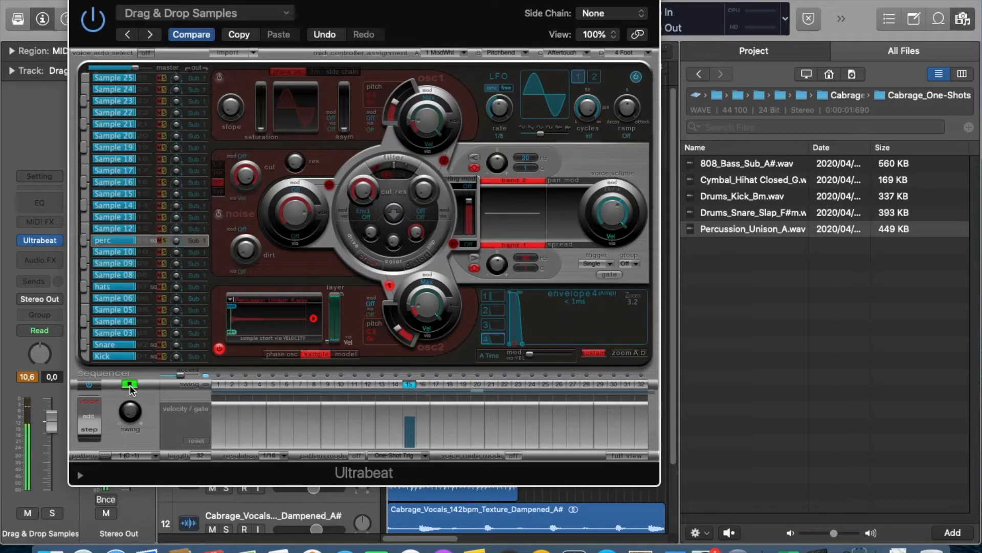
pyautogui.click(130, 386)
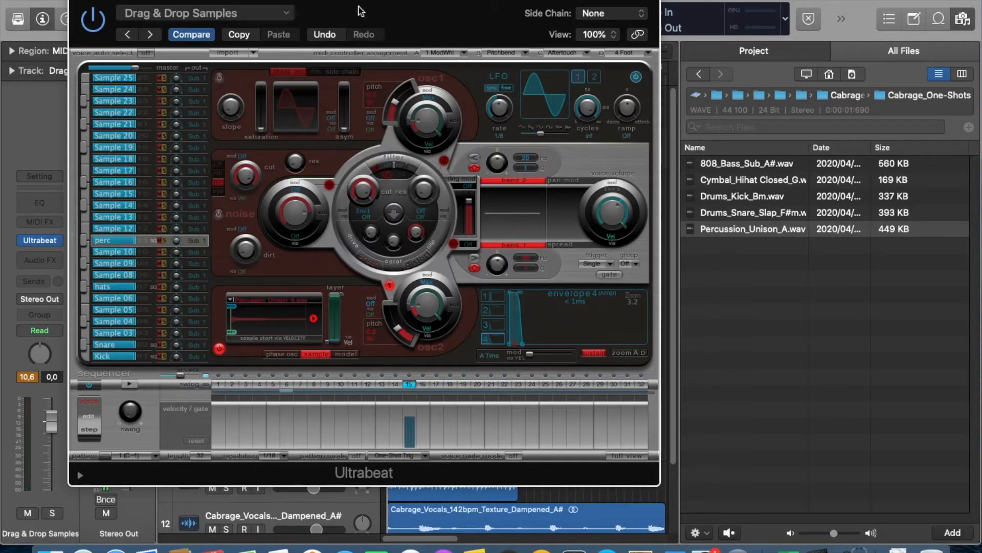
# - Place the sequencer pattern as a MIDI region at bar 1 of the Drag & Drop Samples track and close the instrument window
pyautogui.moveTo(382, 3); pyautogui.dragTo(825, 60)
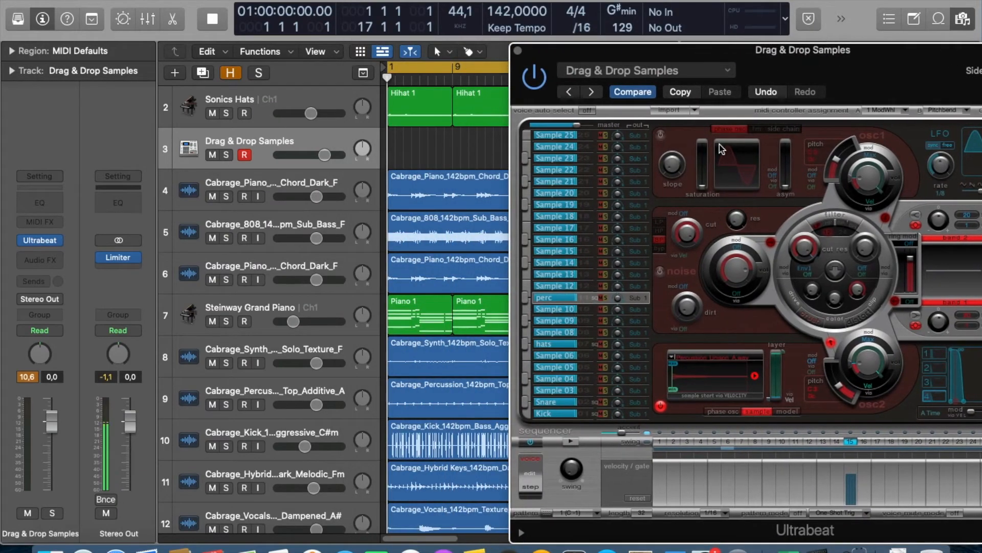
pyautogui.moveTo(547, 512); pyautogui.dragTo(395, 150)
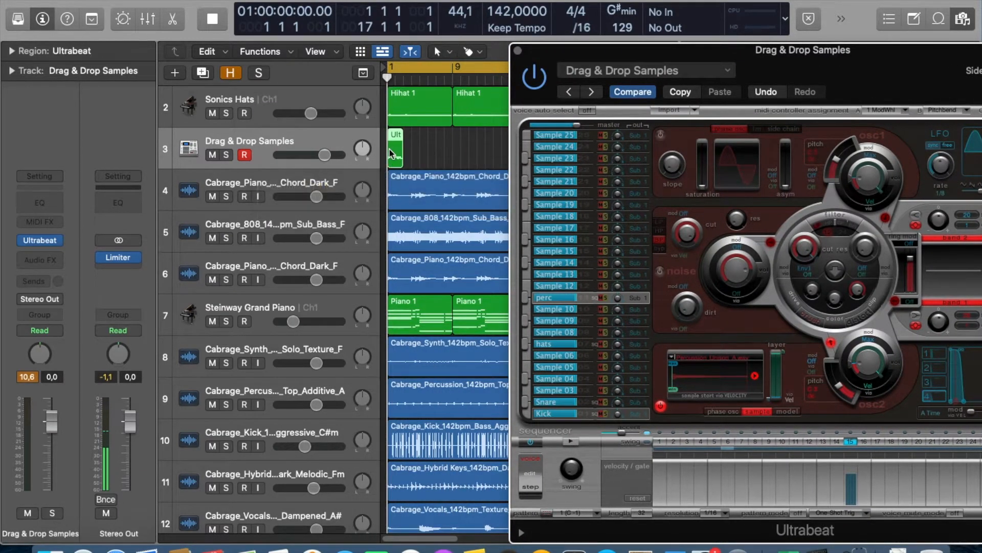
pyautogui.moveTo(587, 51); pyautogui.dragTo(360, 22)
pyautogui.click(292, 21)
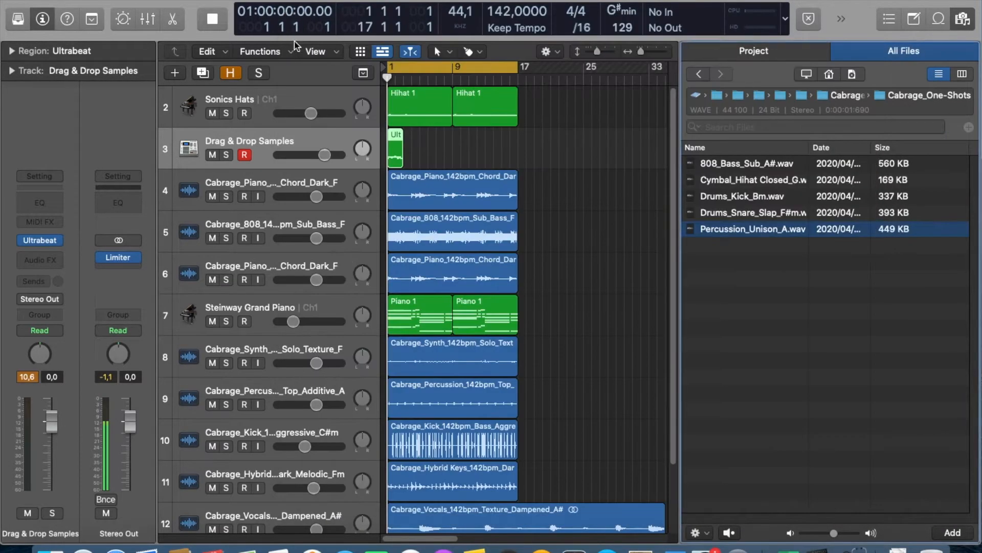
# - Repeat the drum pattern region back to back along the Drag & Drop Samples track
pyautogui.click(395, 146)
pyautogui.press('super+r')
pyautogui.press('super+r')
pyautogui.press('super+r')
pyautogui.press('super+r')
pyautogui.press('super+r')
pyautogui.press('super+r')
pyautogui.press('super+r')
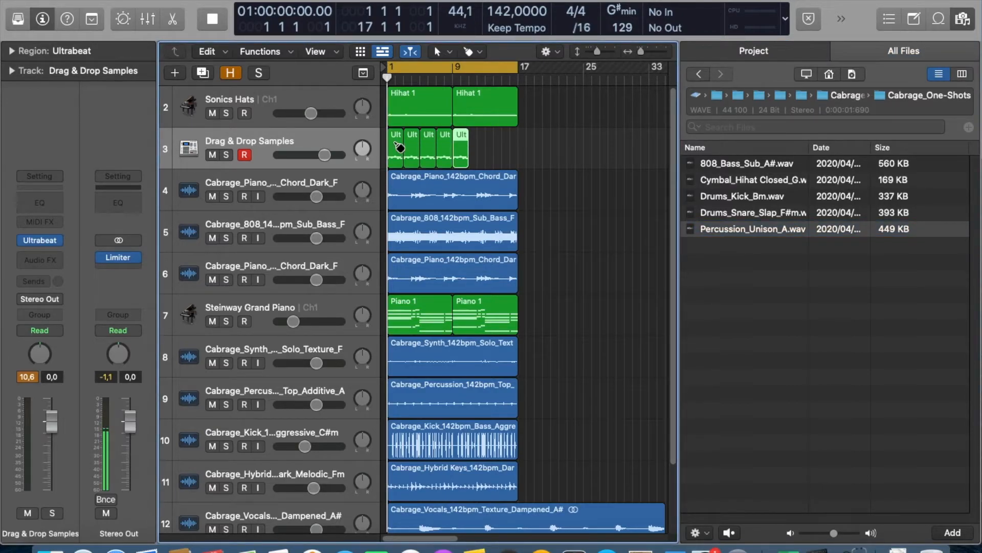
# - Join all the pattern regions on the Drag & Drop Samples track into one region and check its notes in the Piano Roll
pyautogui.moveTo(530, 143); pyautogui.dragTo(396, 143)
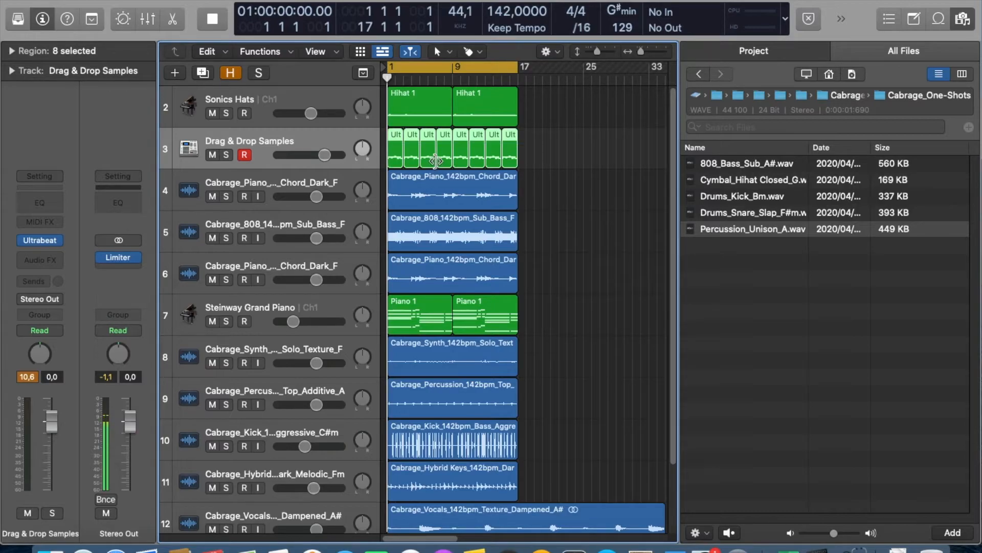
pyautogui.keyDown('super'); pyautogui.click(506, 156); pyautogui.keyUp('super')
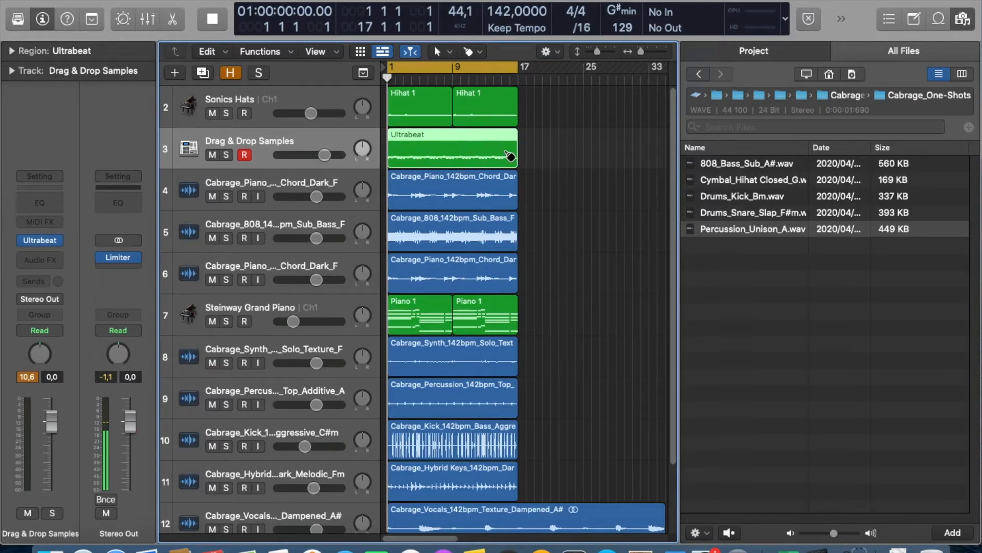
pyautogui.doubleClick(428, 137)
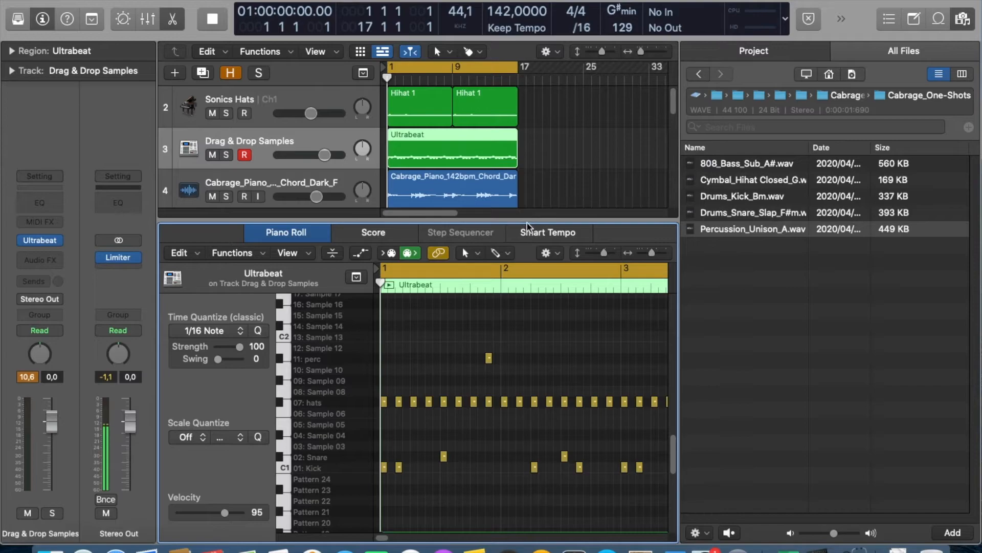
pyautogui.press('e')
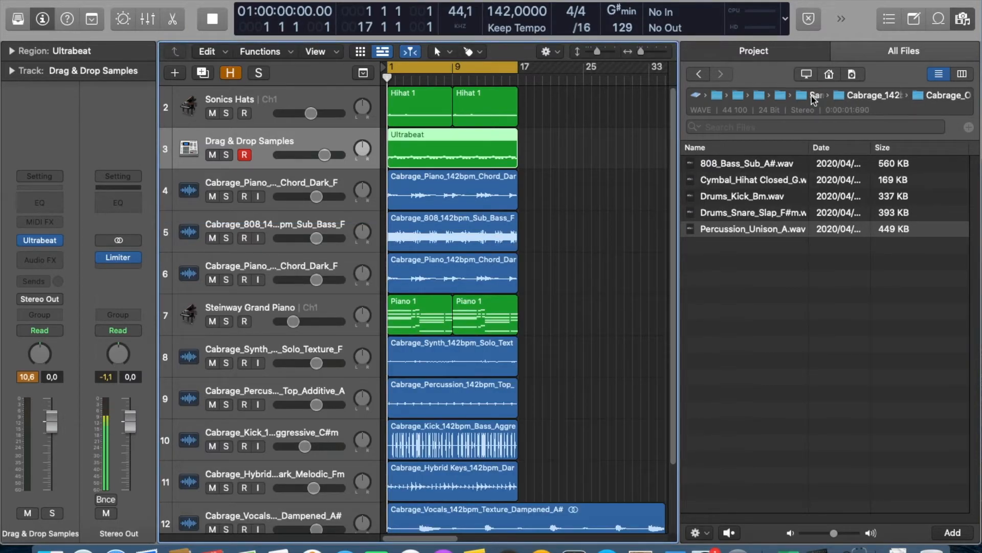
# - Place Hihat_Open_142.mid from the Cabrage_MIDI_142bpm folder on the Sonics Hats track at bar 22 and delete the imported region
pyautogui.click(845, 96)
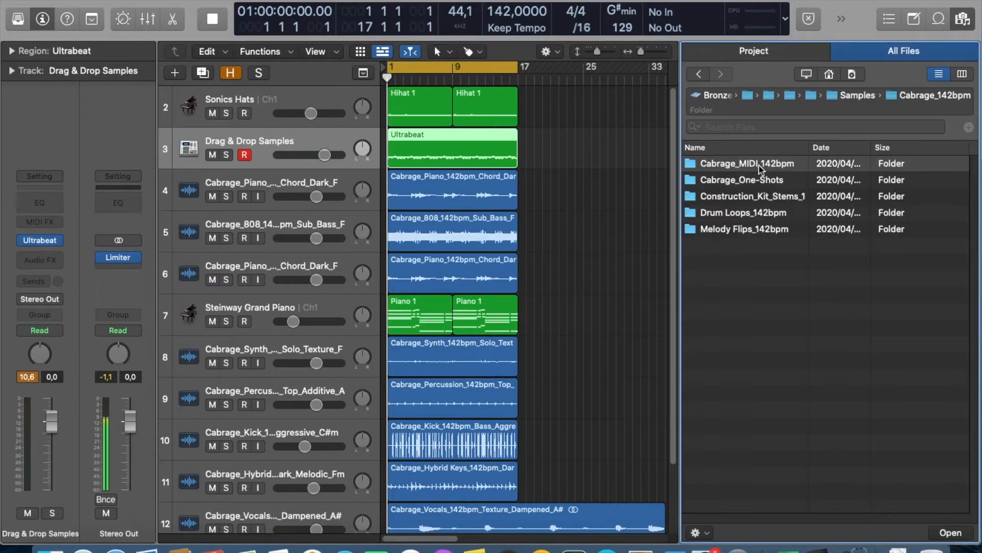
pyautogui.doubleClick(724, 163)
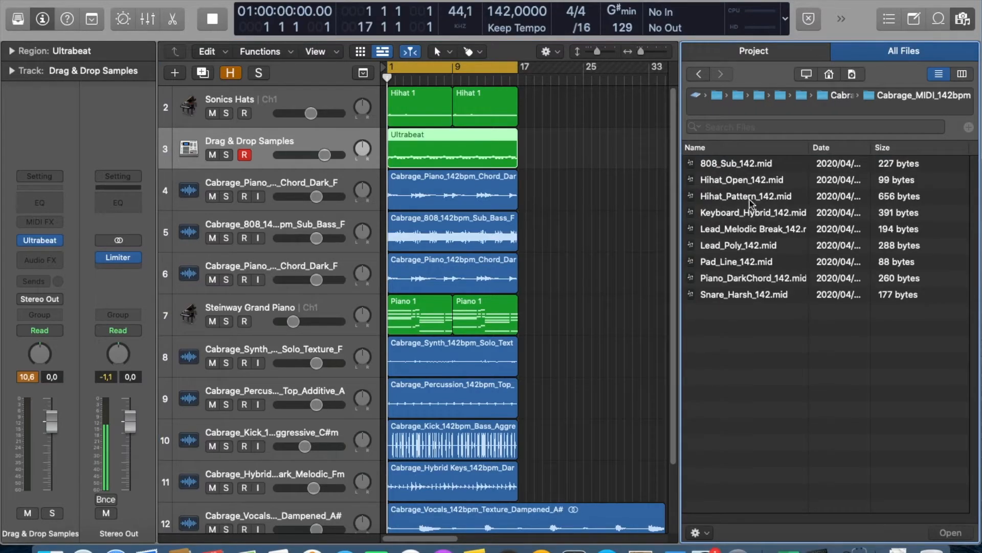
pyautogui.click(753, 182)
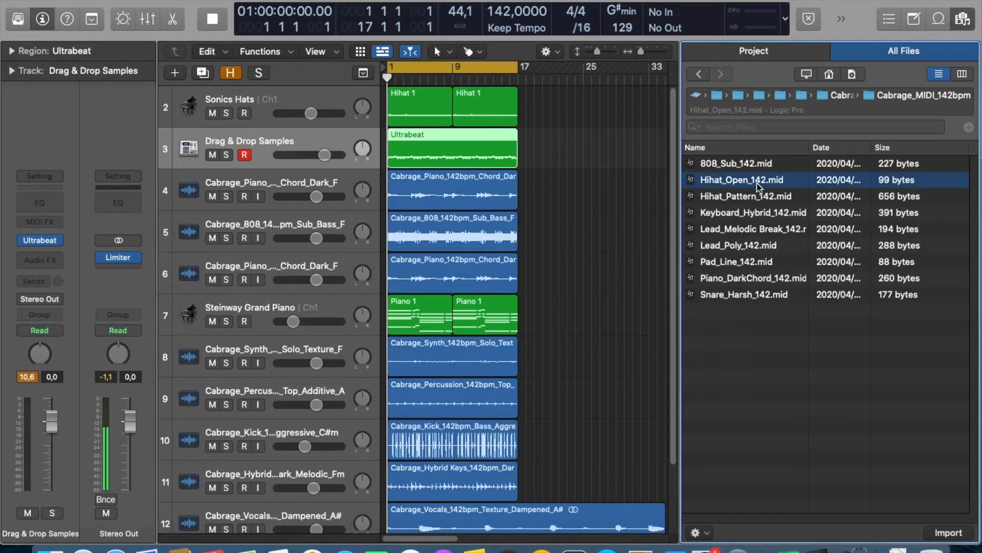
pyautogui.moveTo(762, 184); pyautogui.dragTo(588, 118)
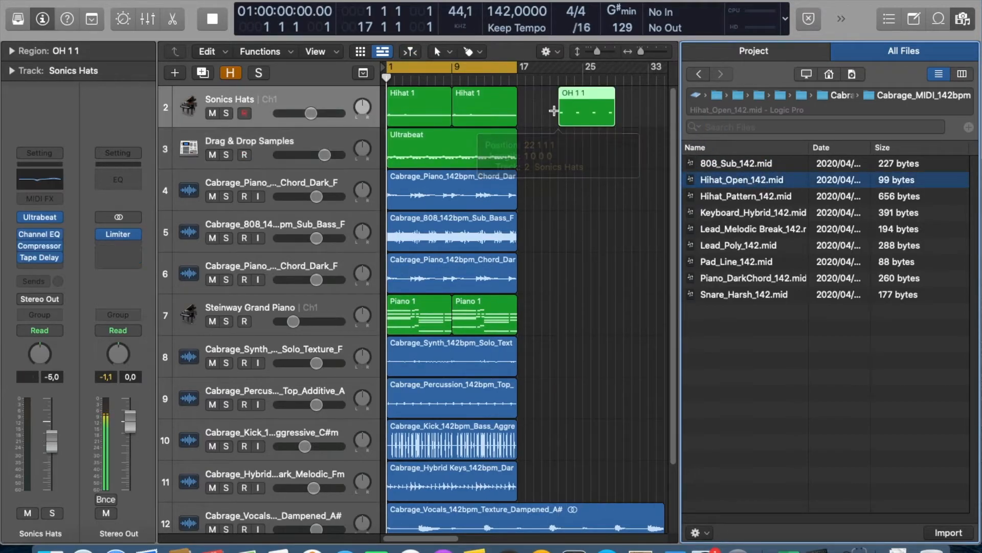
pyautogui.click(583, 107)
pyautogui.press('Delete')
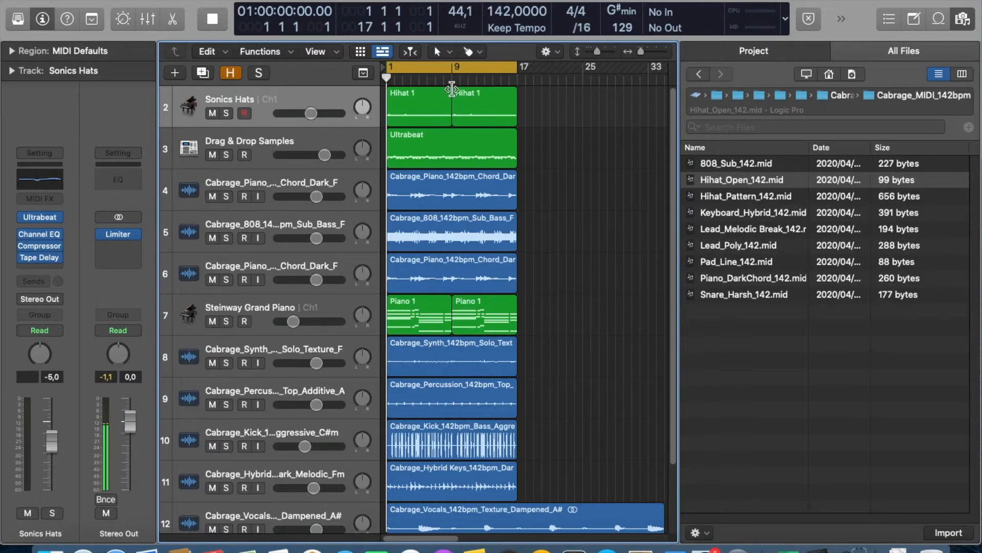
# - Inspect the first Hihat 1 region's notes in the Piano Roll, and play the Sonics Hats and Drag & Drop Samples tracks soloed
pyautogui.doubleClick(402, 104)
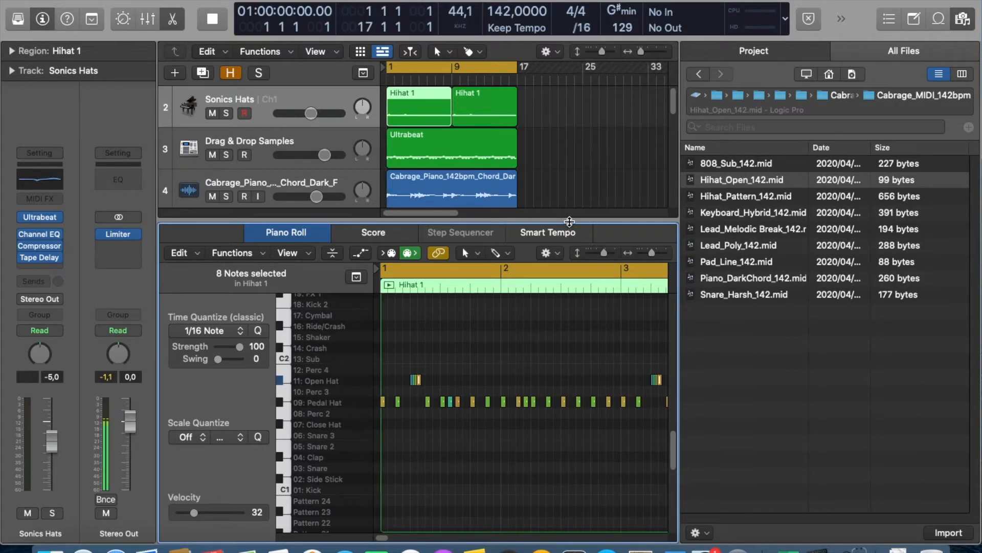
pyautogui.press('e')
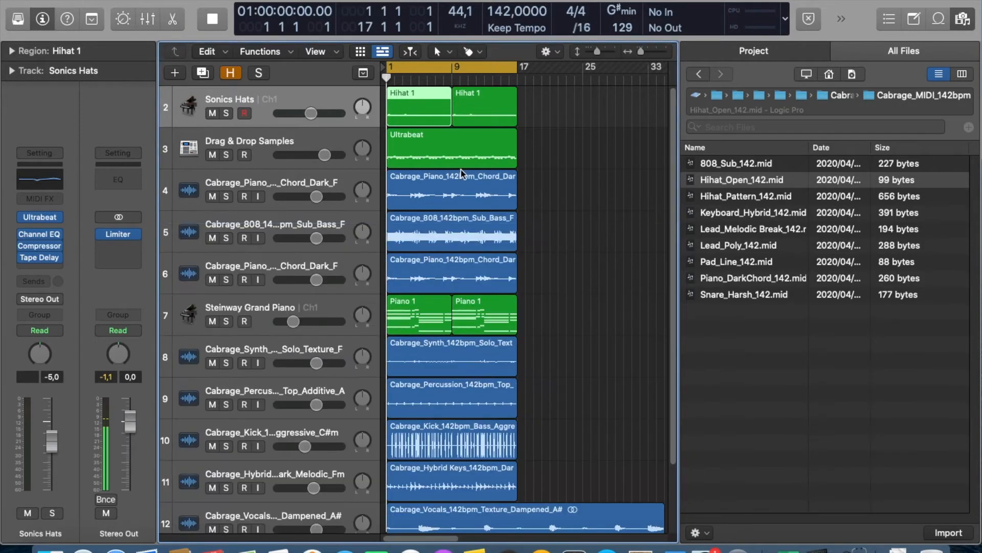
pyautogui.click(226, 113)
pyautogui.click(226, 155)
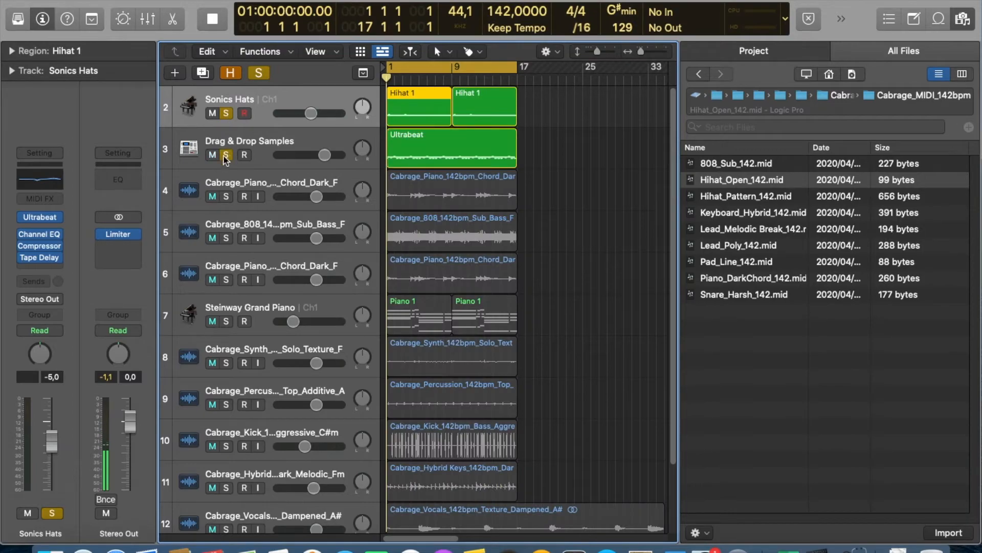
pyautogui.press('space')
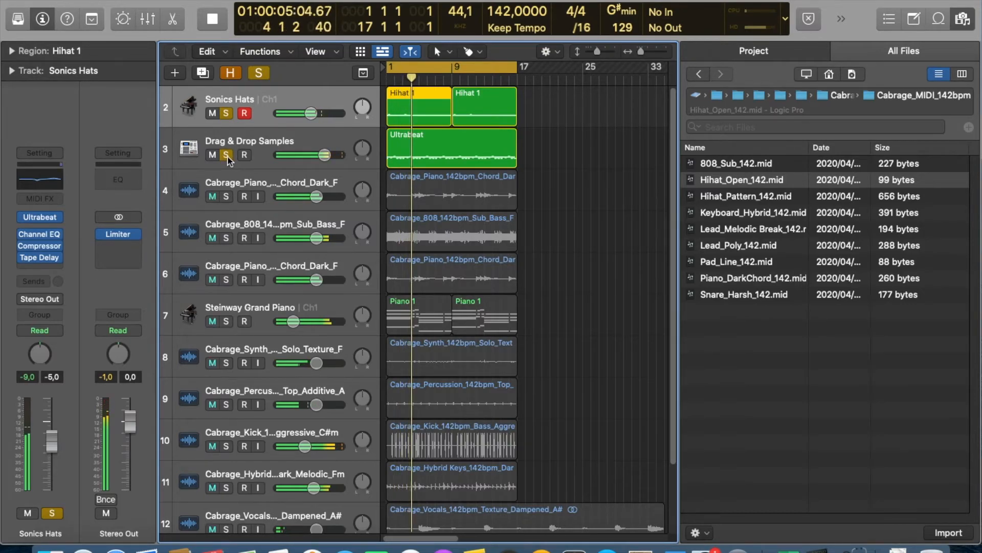
# - Compare the soloed Sonics Hats playback without and with the Drag & Drop Samples track, stopping and returning to the project start
pyautogui.click(227, 156)
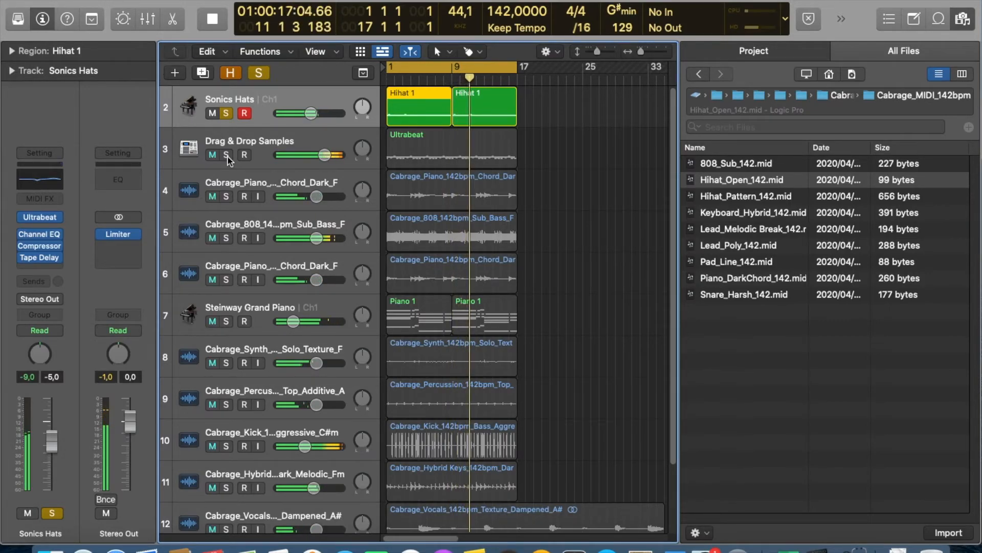
pyautogui.click(226, 156)
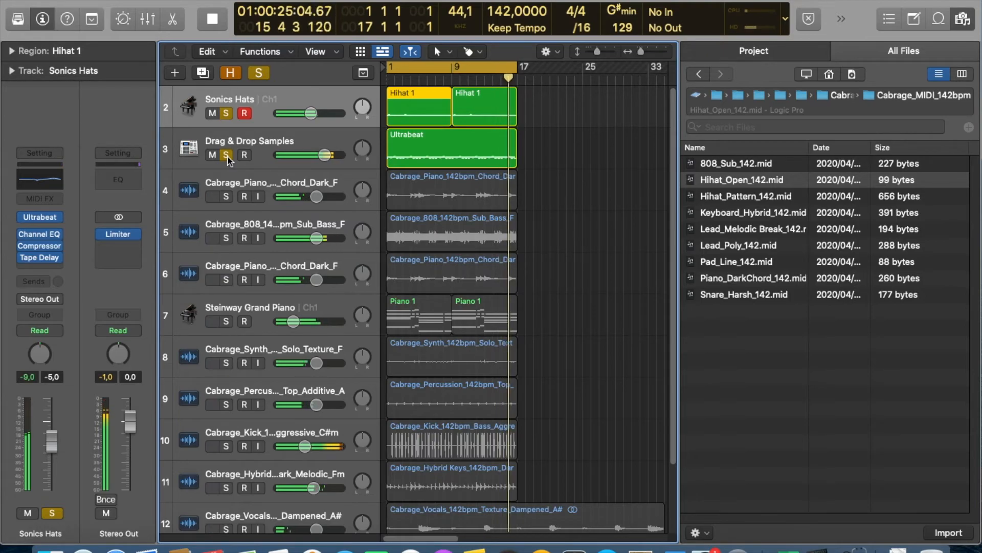
pyautogui.press('space')
pyautogui.press('Return')
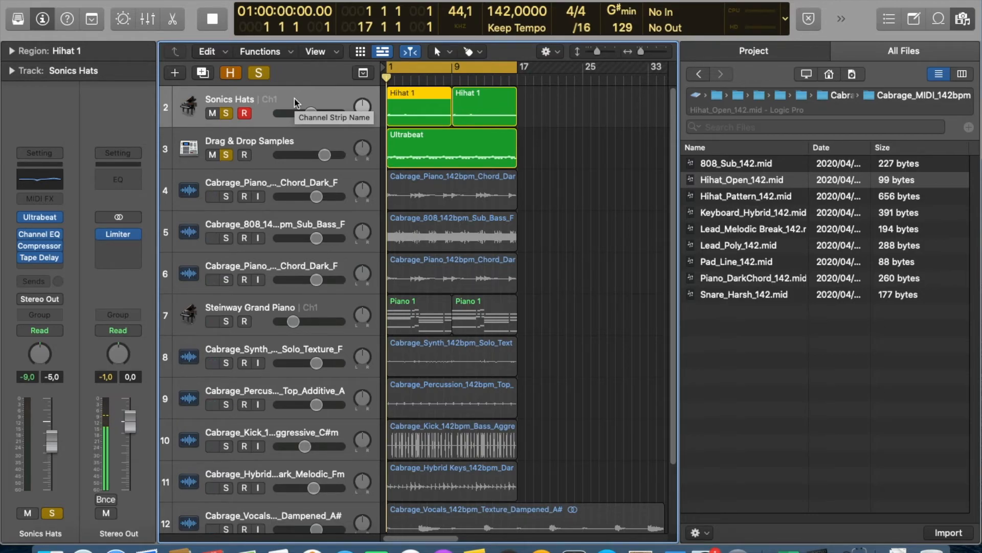
# - Clear all track solos and play the full arrangement from the beginning
pyautogui.click(259, 73)
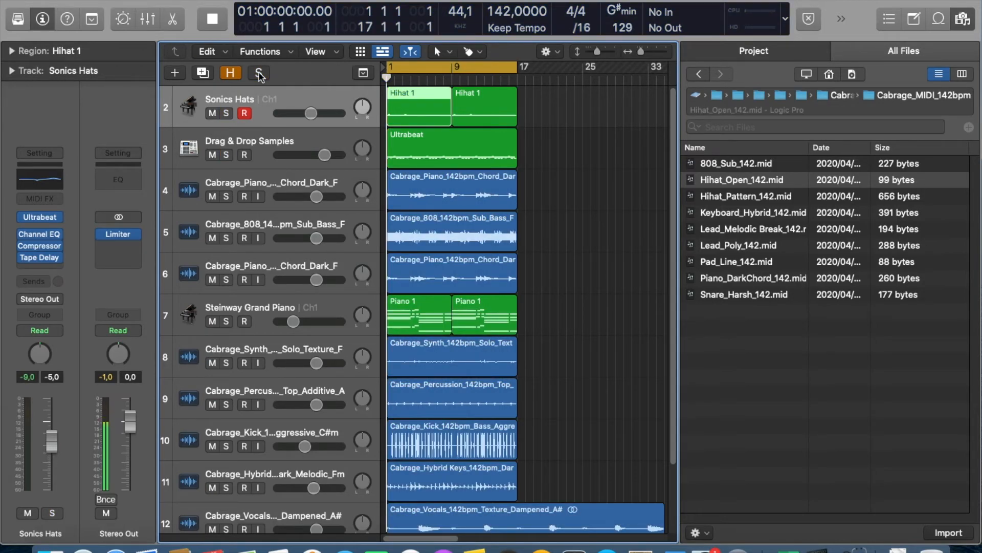
pyautogui.press('space')
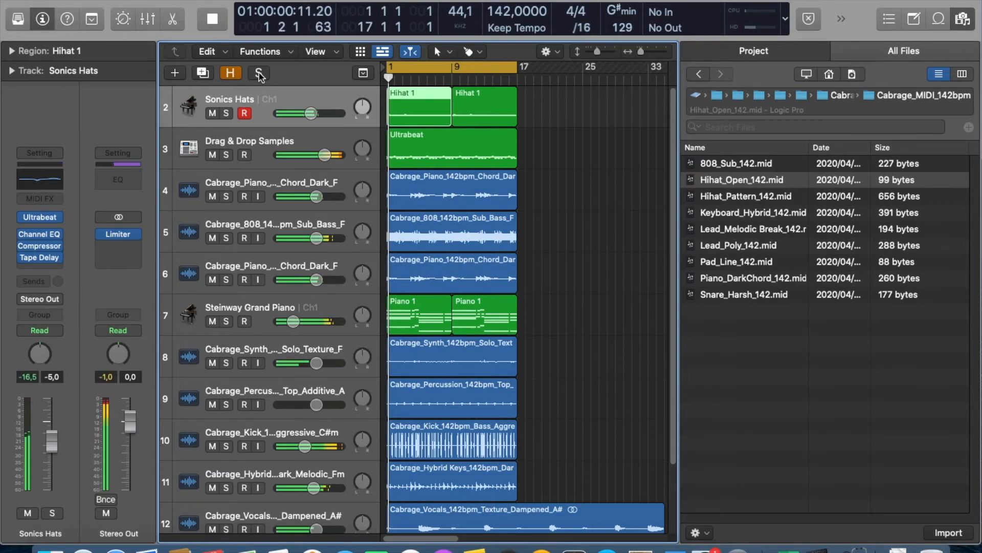